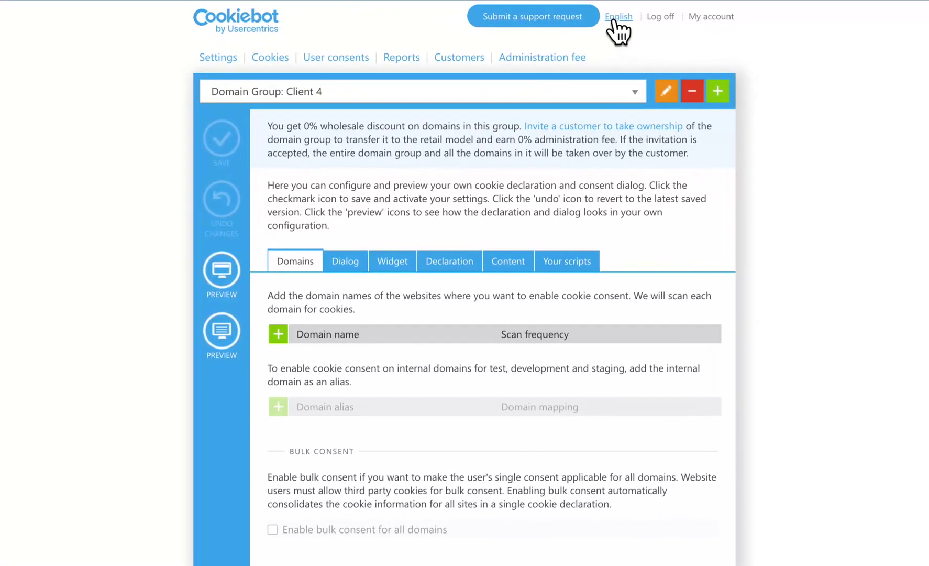
- Check that the interface language stays English and the domain group stays Client 4
{"action": "left_click", "coordinate": [619, 21]}
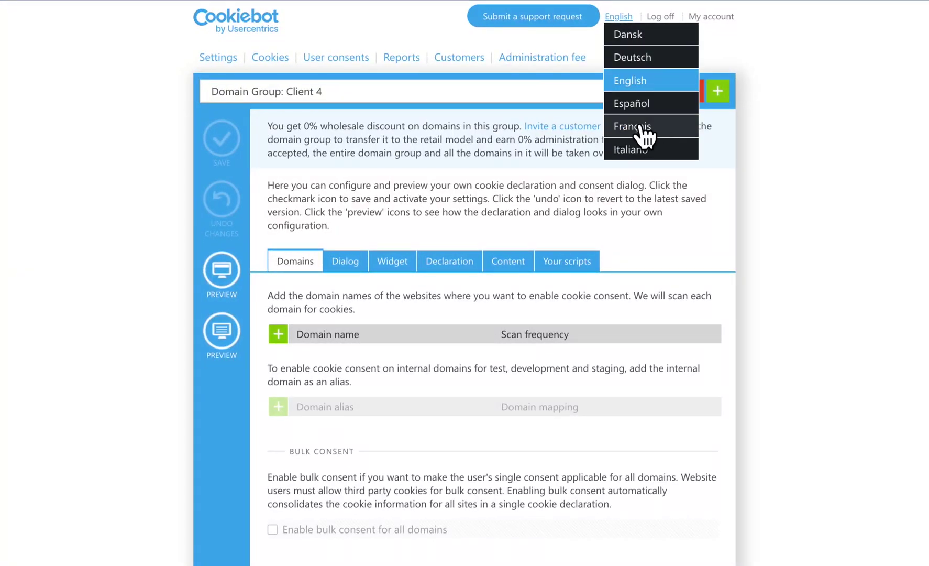
{"action": "left_click", "coordinate": [443, 30]}
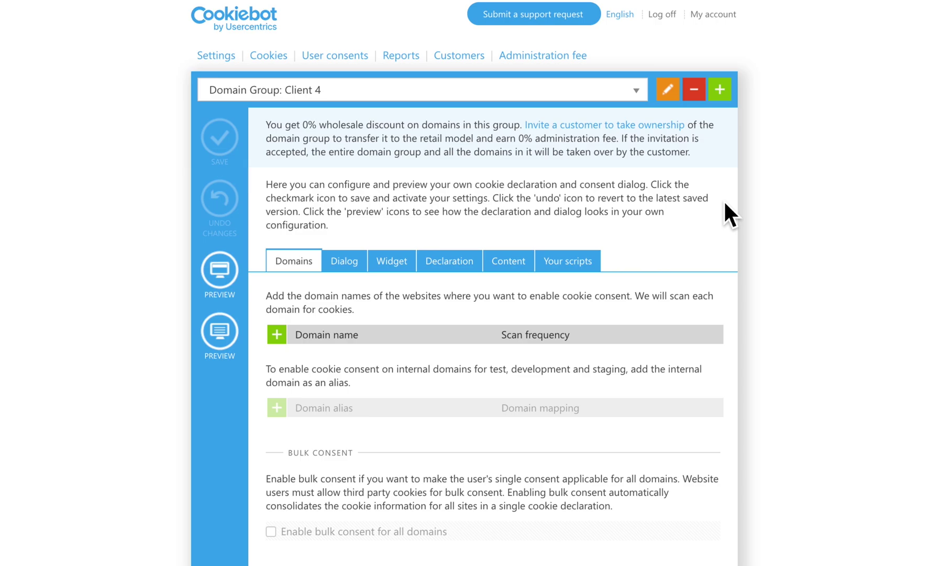
{"action": "left_click", "coordinate": [606, 95]}
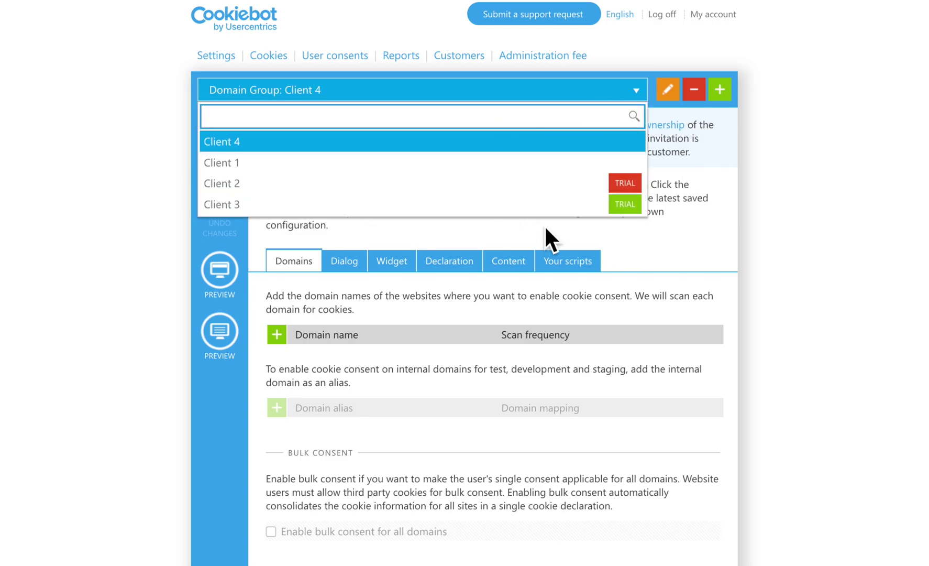
{"action": "left_click", "coordinate": [635, 92]}
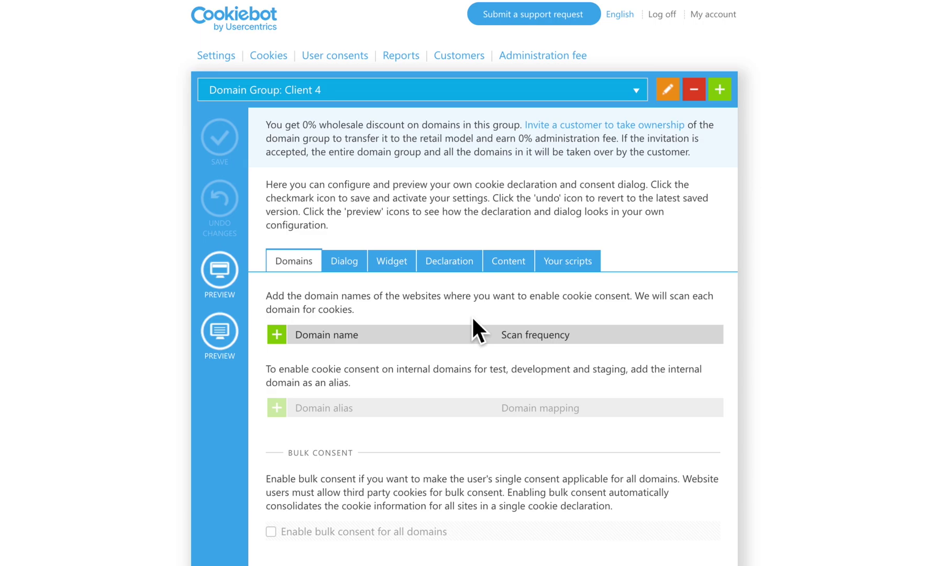
{"action": "left_click", "coordinate": [276, 334]}
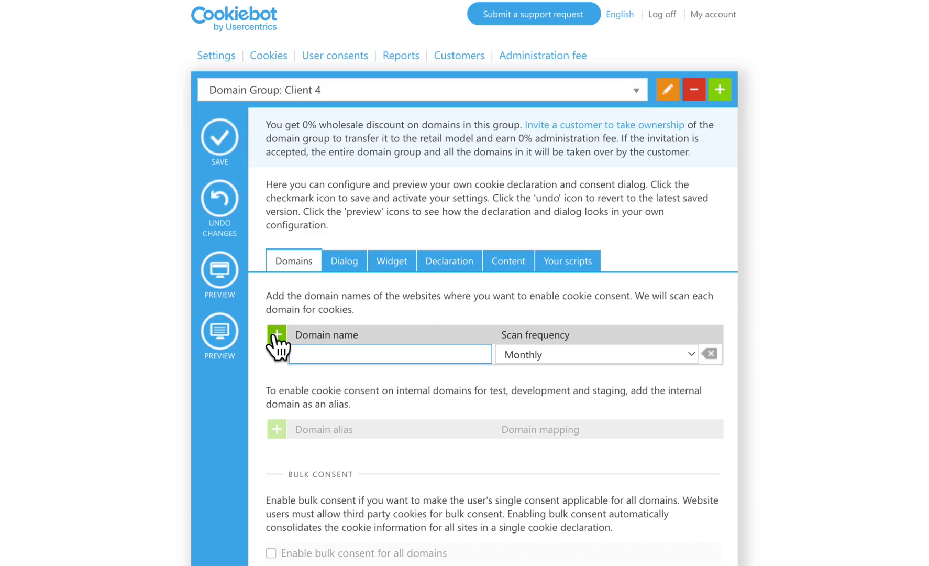
{"action": "type", "text": "www.usercentrics.com"}
{"action": "key", "text": "Return"}
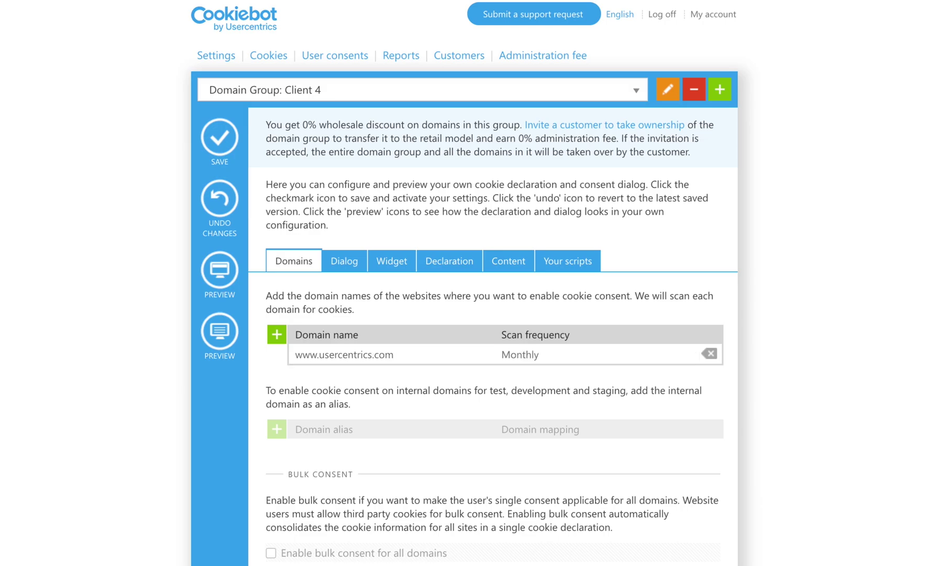
{"action": "left_click", "coordinate": [216, 132]}
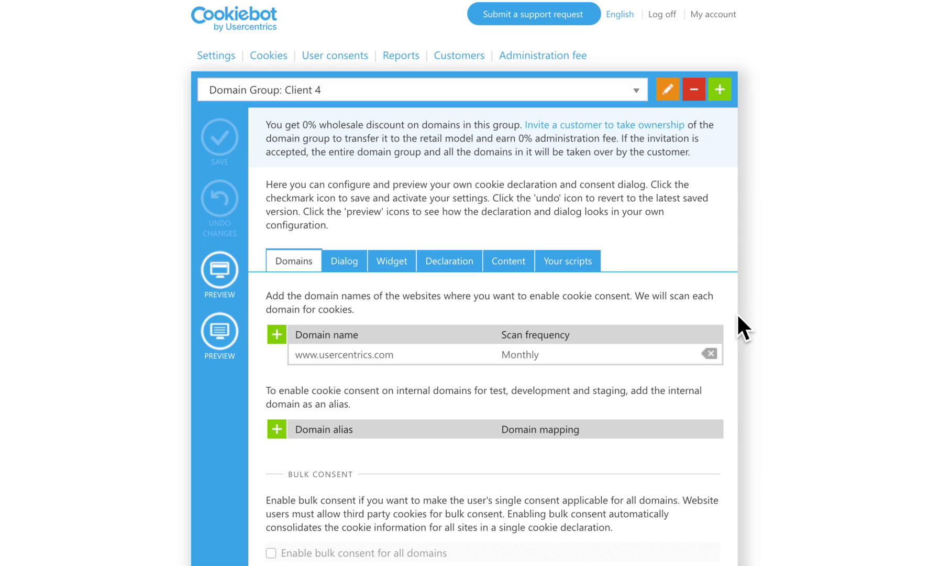
{"action": "left_click", "coordinate": [273, 333]}
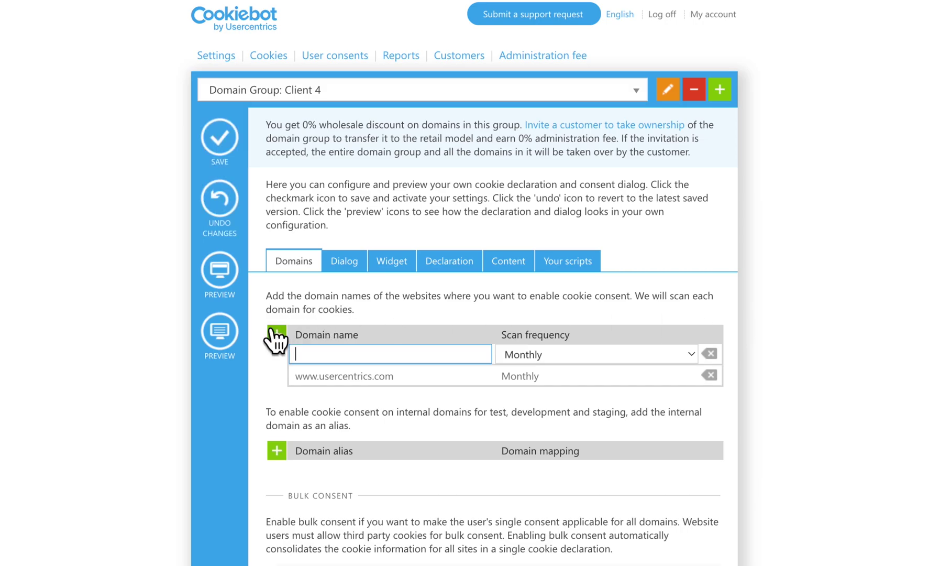
{"action": "type", "text": "www.cookiebot.com"}
{"action": "left_click", "coordinate": [276, 307]}
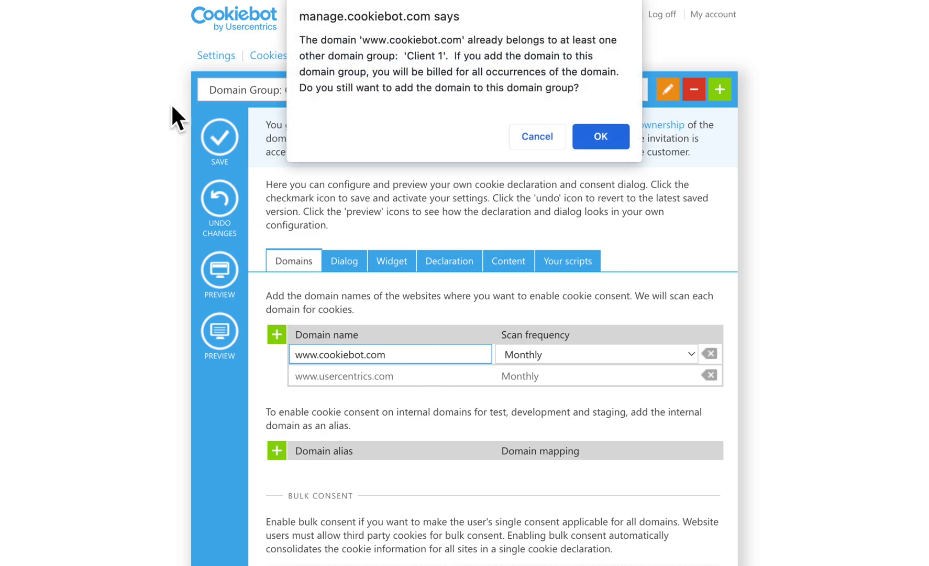
{"action": "left_click", "coordinate": [576, 135]}
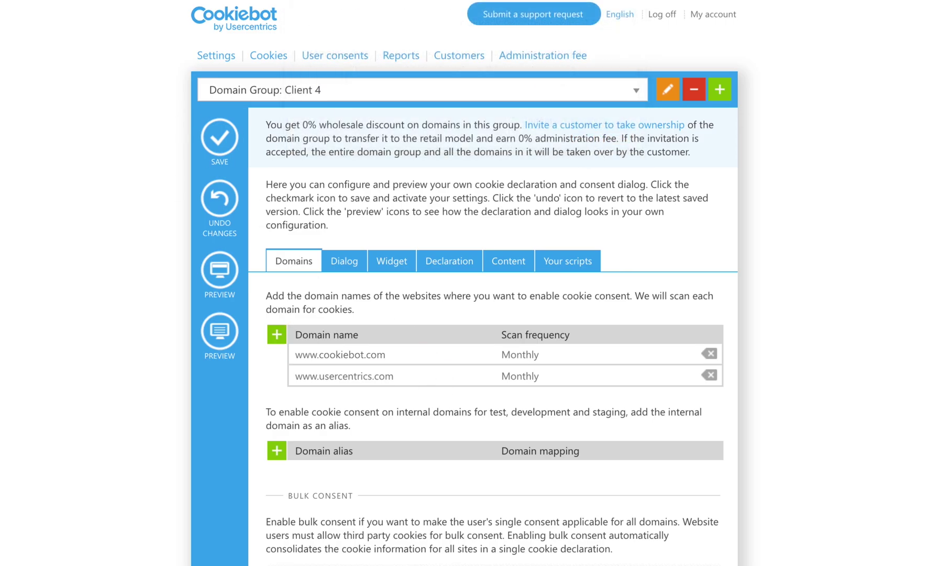
{"action": "left_click", "coordinate": [229, 137]}
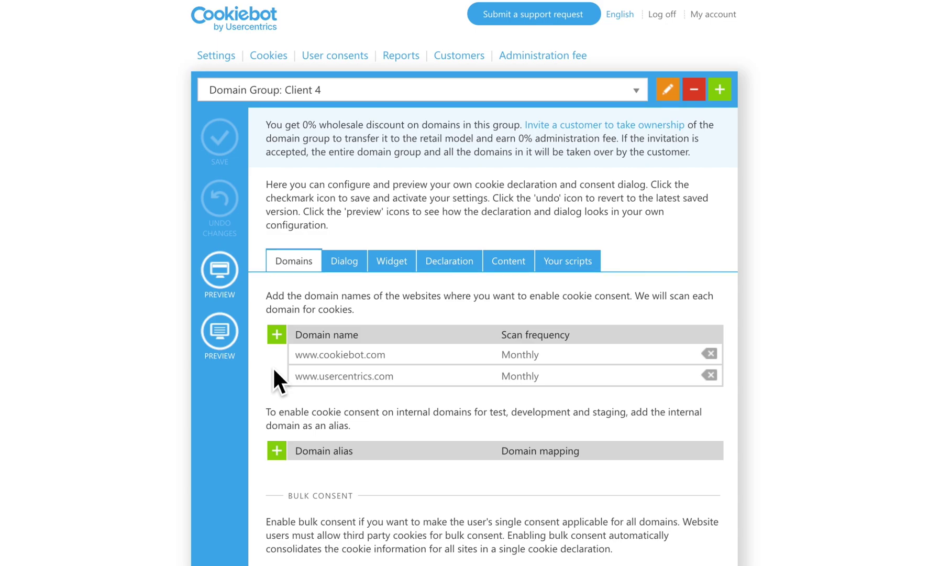
- Review the Client 4 consent Dialog settings from top to bottom
{"action": "left_click", "coordinate": [346, 265]}
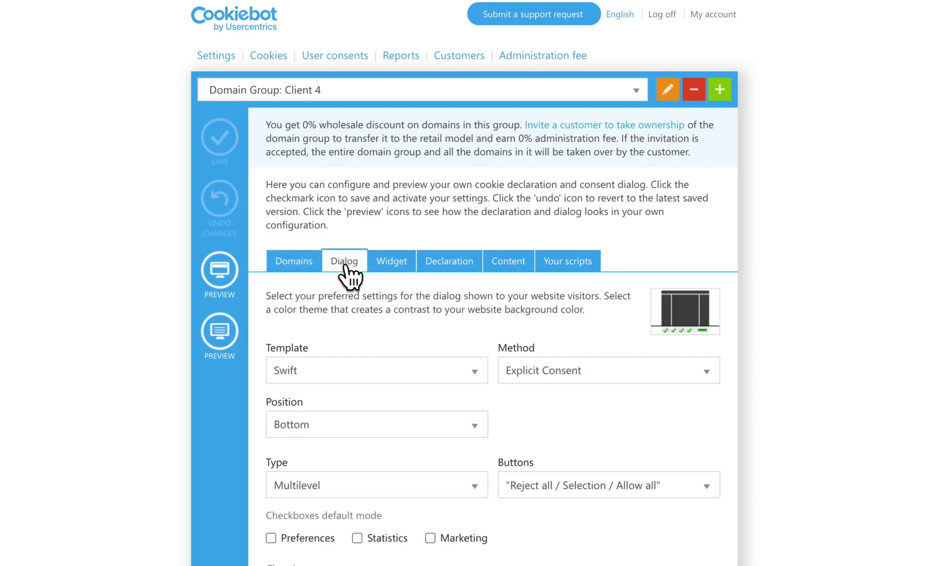
{"action": "scroll", "coordinate": [476, 338], "scroll_direction": "down", "scroll_amount": 3}
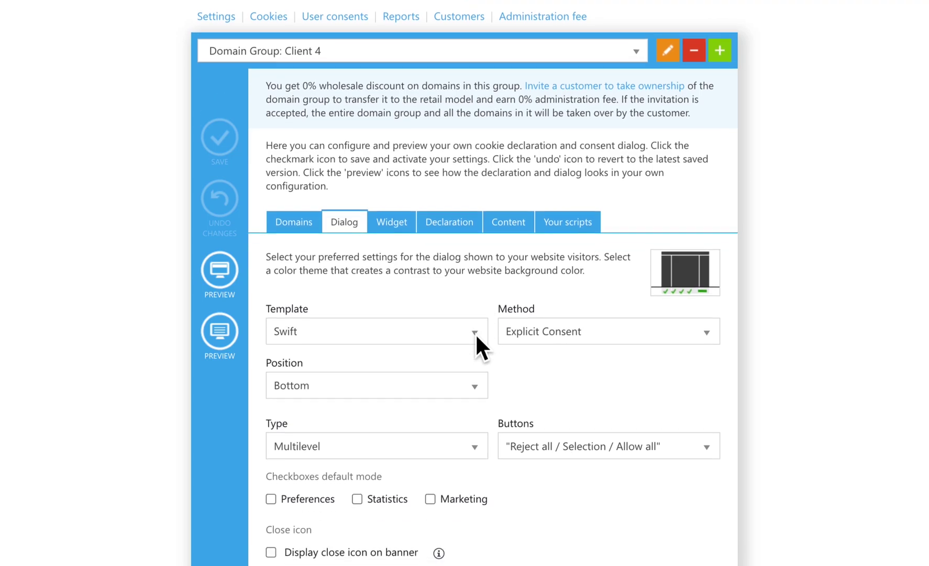
{"action": "scroll", "coordinate": [477, 338], "scroll_direction": "down", "scroll_amount": 3}
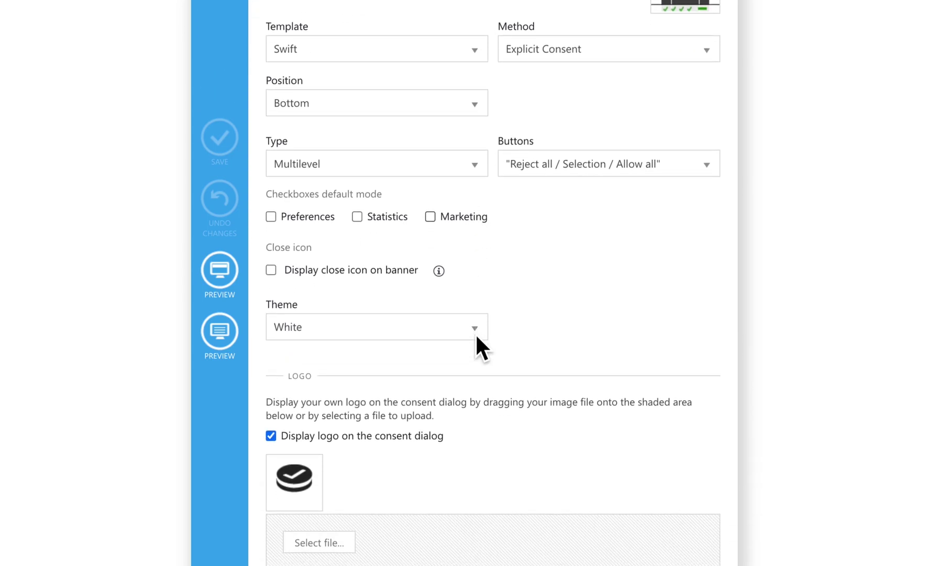
{"action": "scroll", "coordinate": [477, 337], "scroll_direction": "up", "scroll_amount": 6}
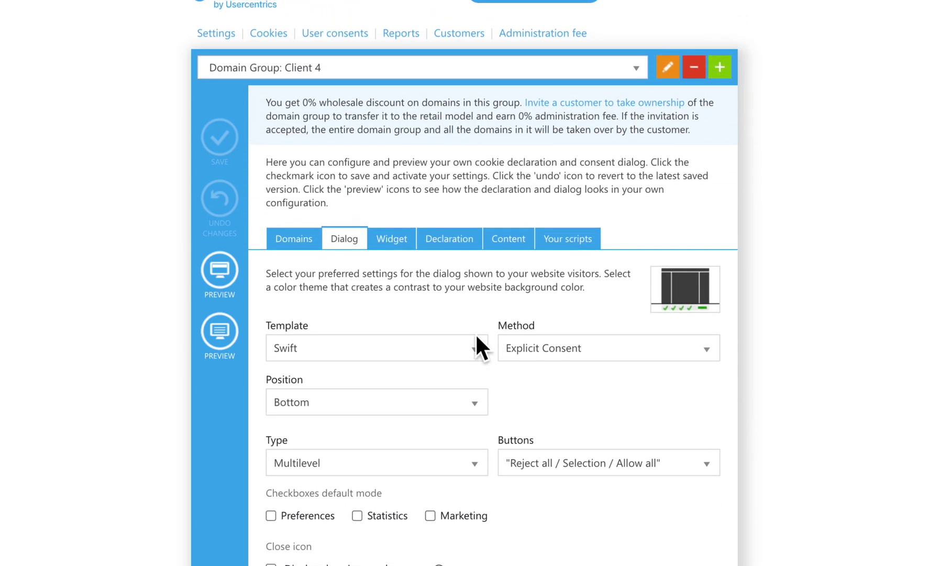
- Review the Widget settings: not activated, Bottom-Left Corner position, 10 px offsets
{"action": "left_click", "coordinate": [388, 243]}
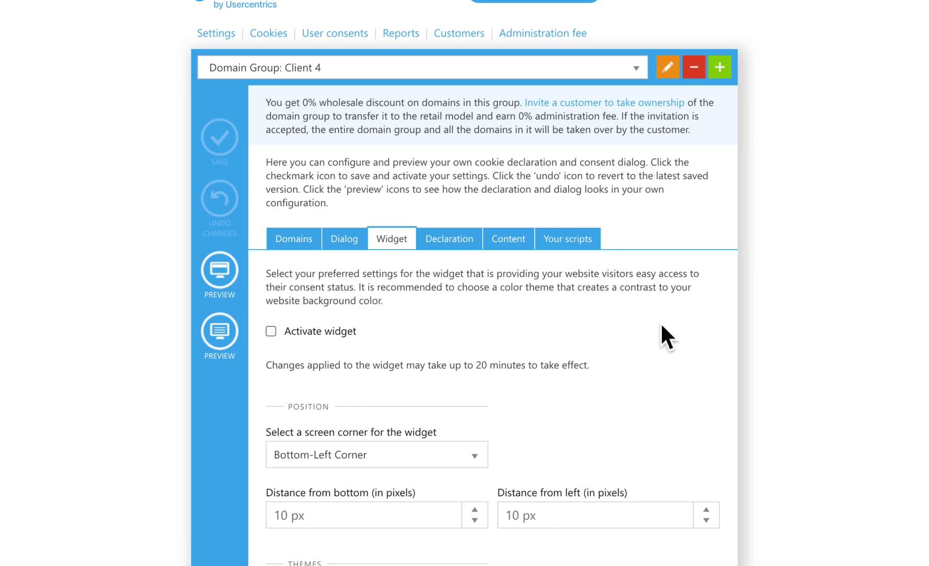
{"action": "scroll", "coordinate": [661, 321], "scroll_direction": "down", "scroll_amount": 2}
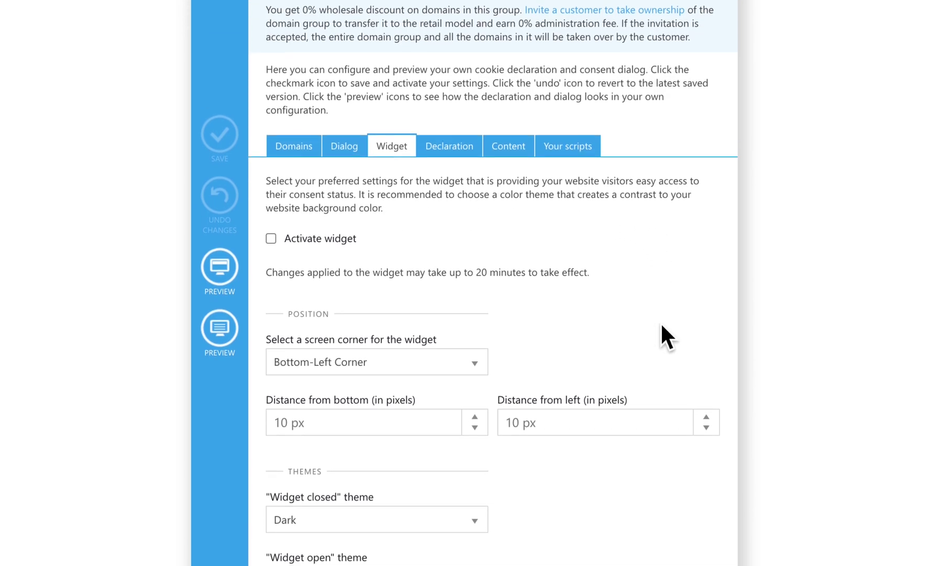
{"action": "scroll", "coordinate": [661, 322], "scroll_direction": "up", "scroll_amount": 3}
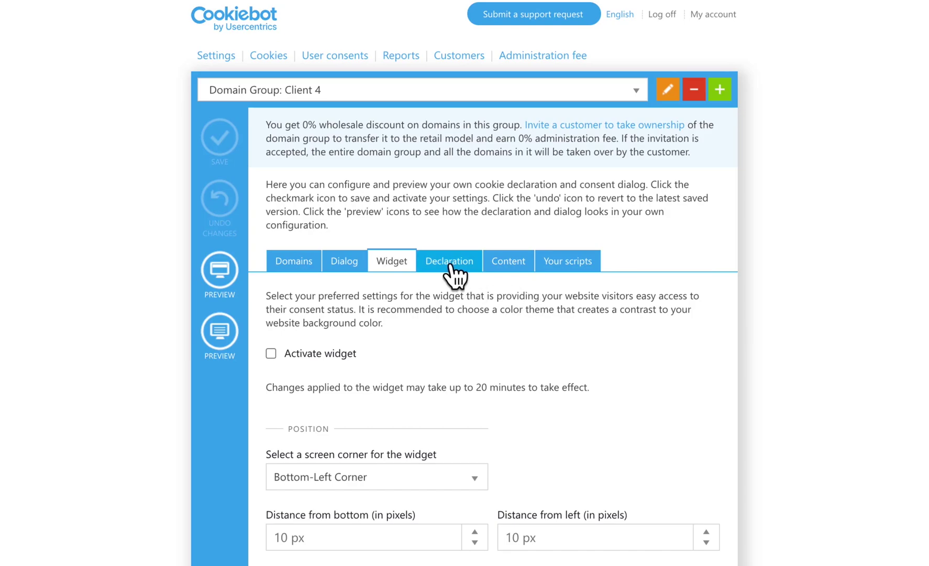
- Preview the Cookie Declaration for Client 4, then close the preview
{"action": "left_click", "coordinate": [447, 262]}
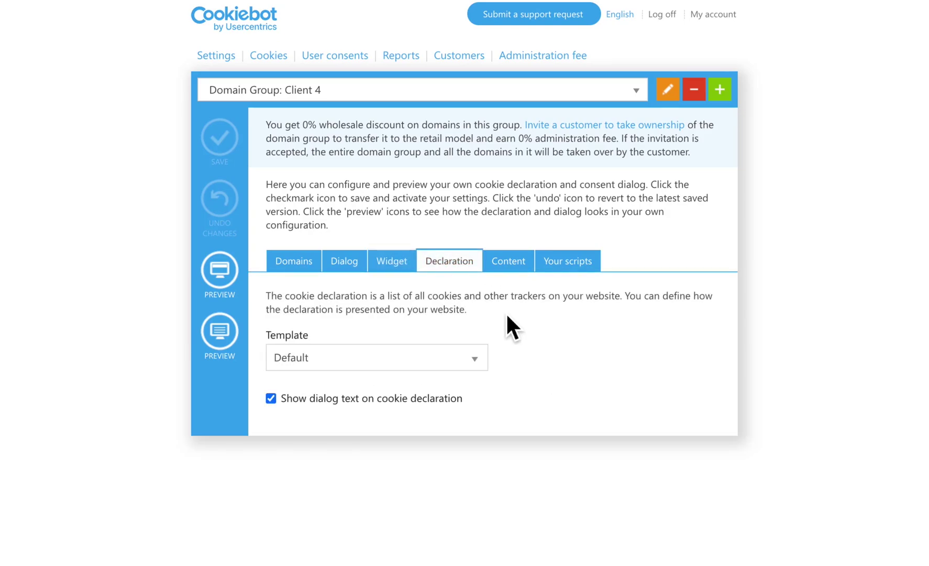
{"action": "left_click", "coordinate": [220, 335]}
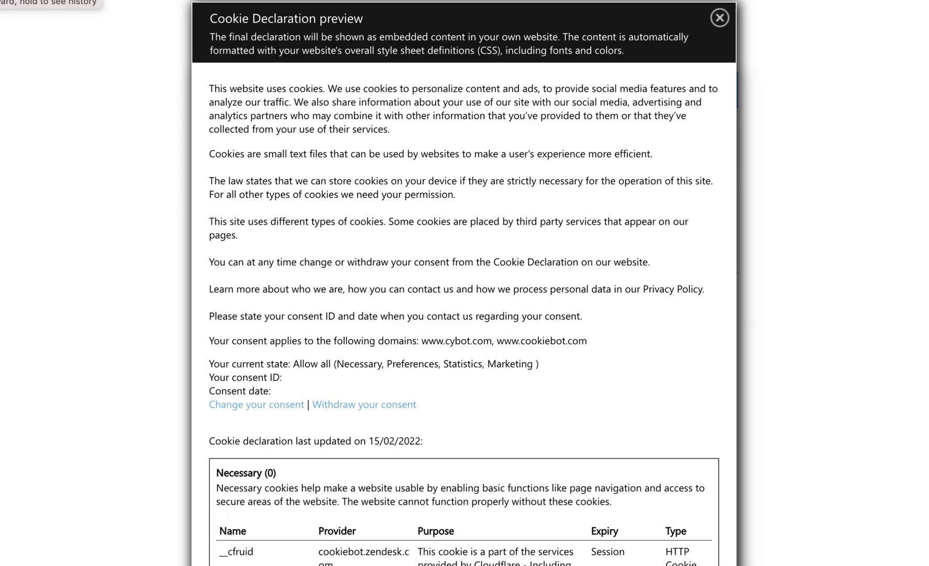
{"action": "left_click", "coordinate": [720, 18]}
- Review the Content settings, keeping English as the consent text language
{"action": "left_click", "coordinate": [509, 270]}
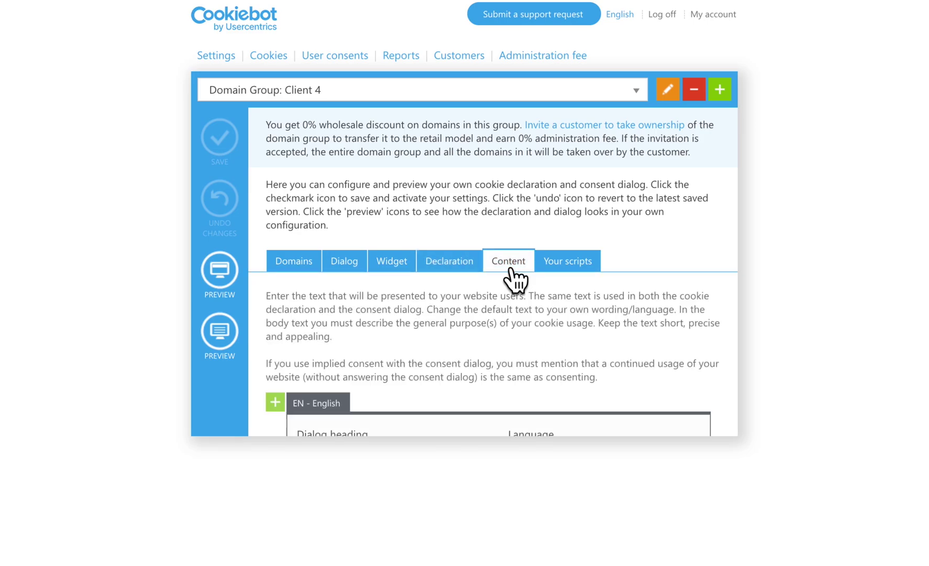
{"action": "scroll", "coordinate": [738, 366], "scroll_direction": "down", "scroll_amount": 2}
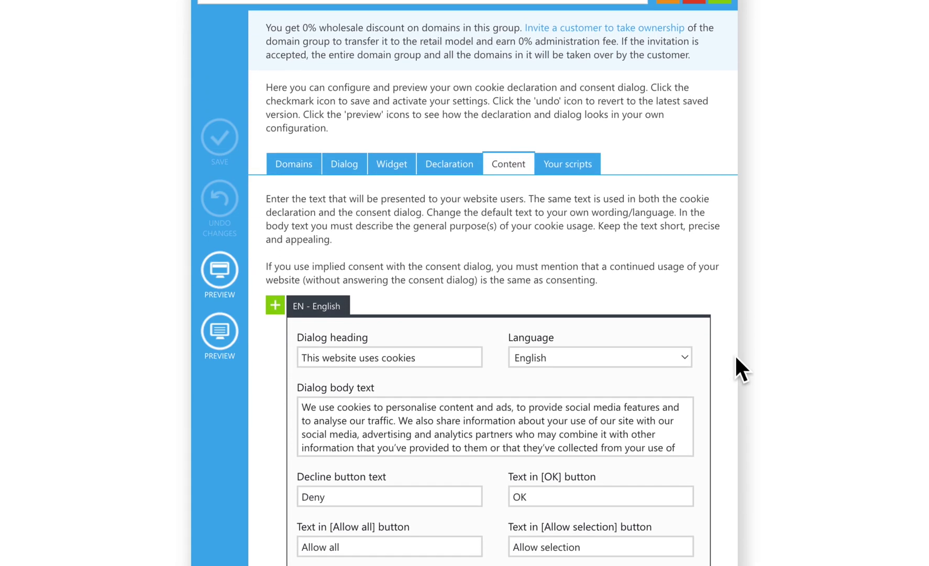
{"action": "scroll", "coordinate": [736, 358], "scroll_direction": "down", "scroll_amount": 3}
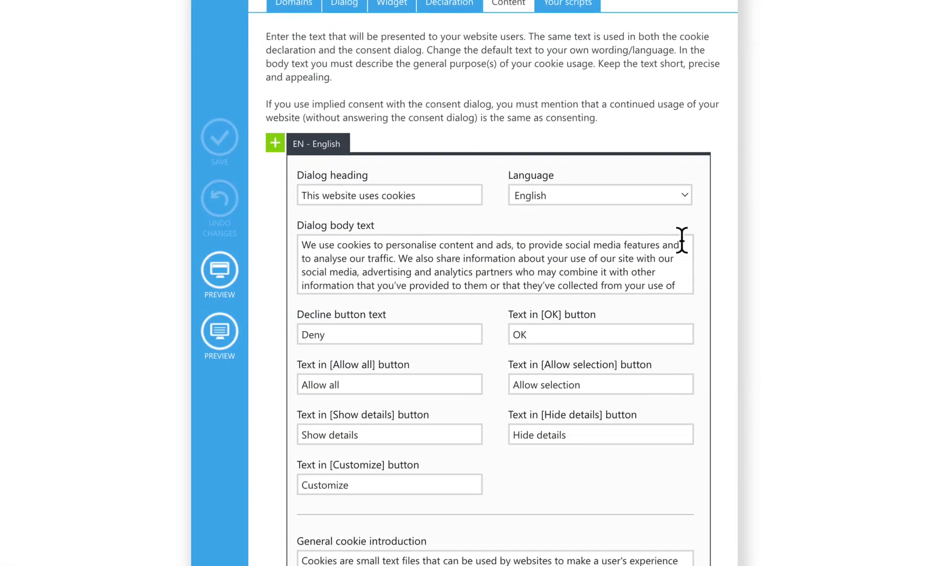
{"action": "left_click", "coordinate": [675, 195]}
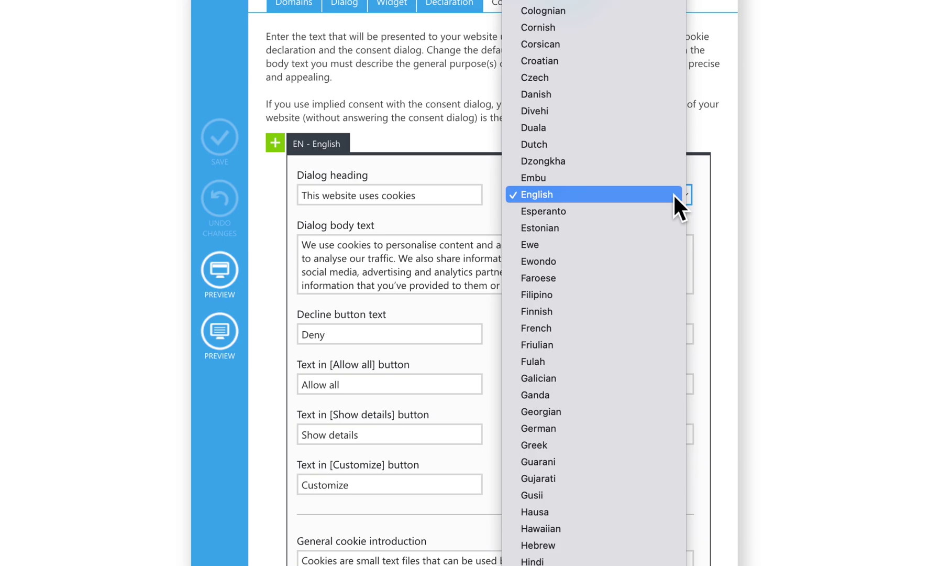
{"action": "left_click", "coordinate": [673, 193]}
{"action": "scroll", "coordinate": [659, 273], "scroll_direction": "up", "scroll_amount": 2}
{"action": "scroll", "coordinate": [658, 272], "scroll_direction": "up", "scroll_amount": 3}
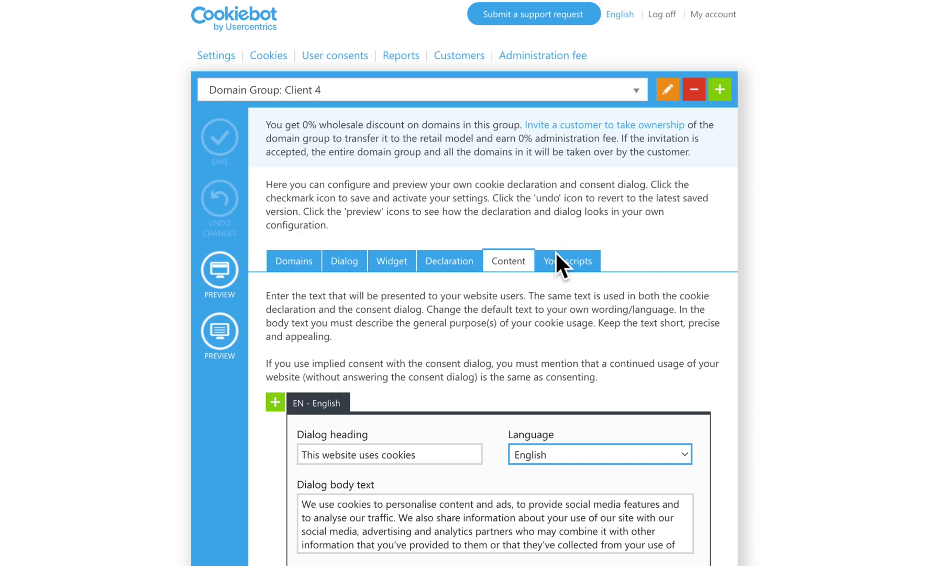
{"action": "left_click", "coordinate": [567, 261]}
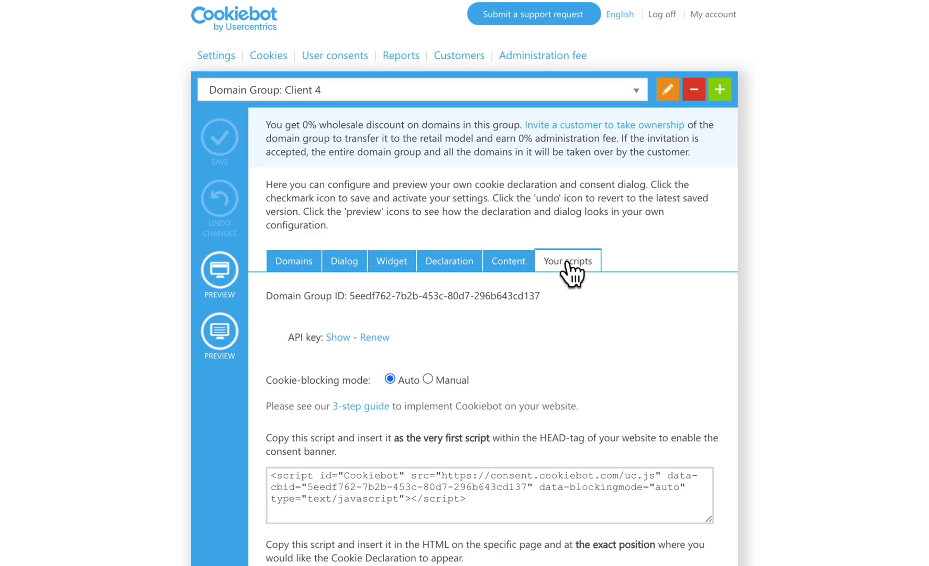
{"action": "scroll", "coordinate": [570, 272], "scroll_direction": "down", "scroll_amount": 2}
{"action": "left_click", "coordinate": [460, 438]}
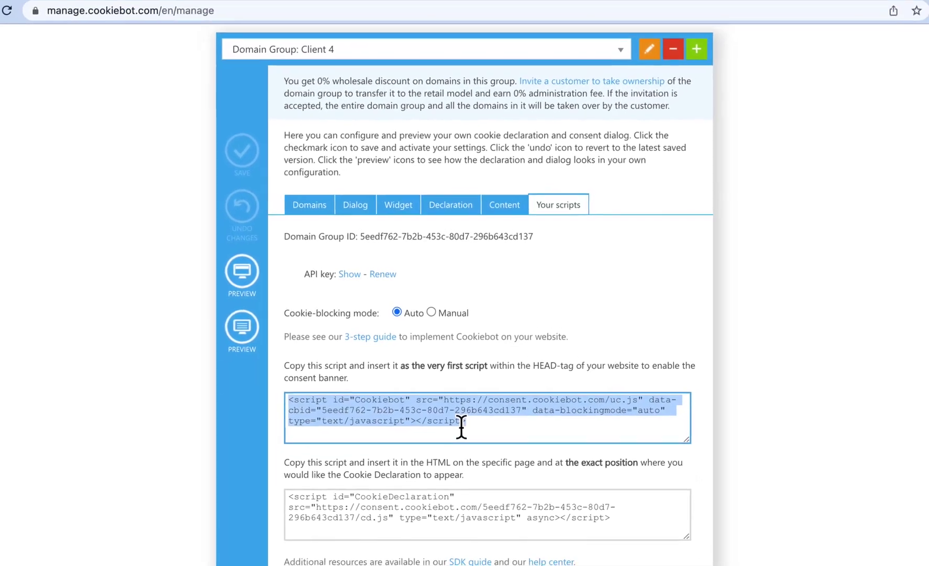
{"action": "left_click", "coordinate": [522, 532]}
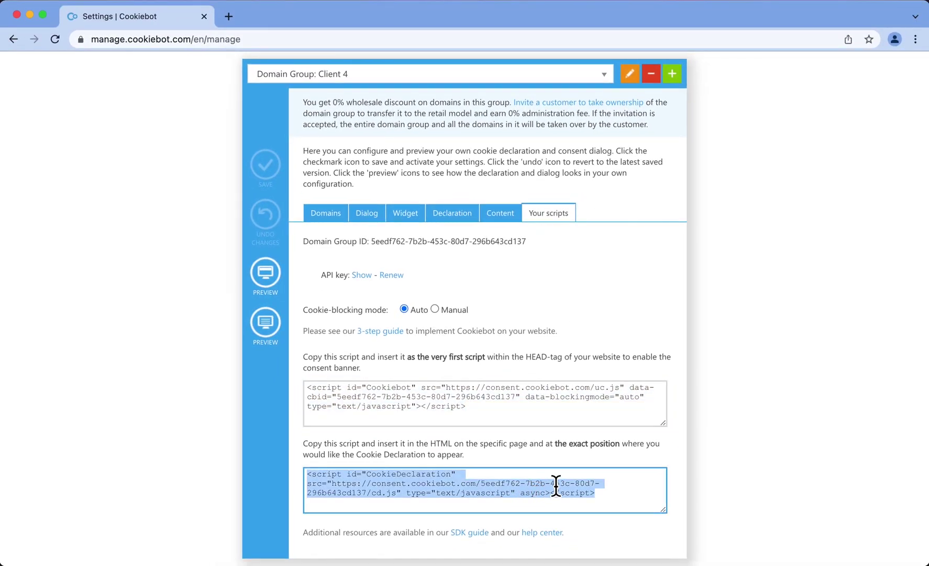
{"action": "left_click", "coordinate": [668, 443]}
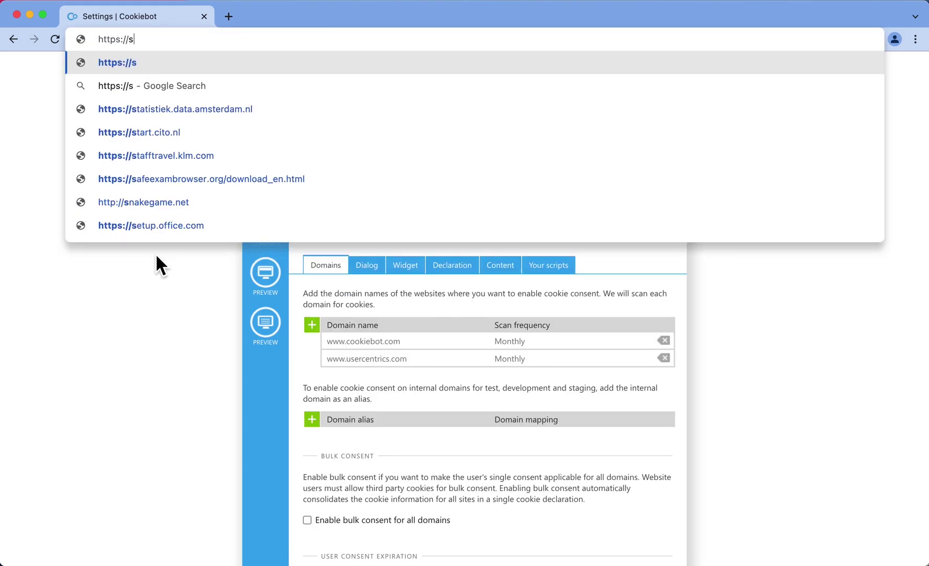
- Load support.cookiebot.com/hc/en-us in the Chrome address bar
{"action": "type", "text": "upport.co"}
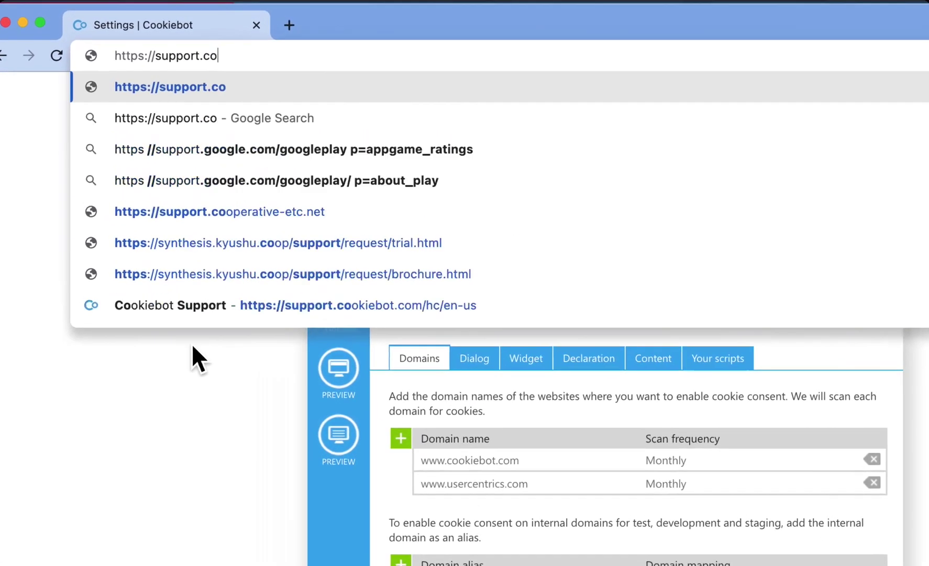
{"action": "type", "text": "okiebot.com/hc/en-us"}
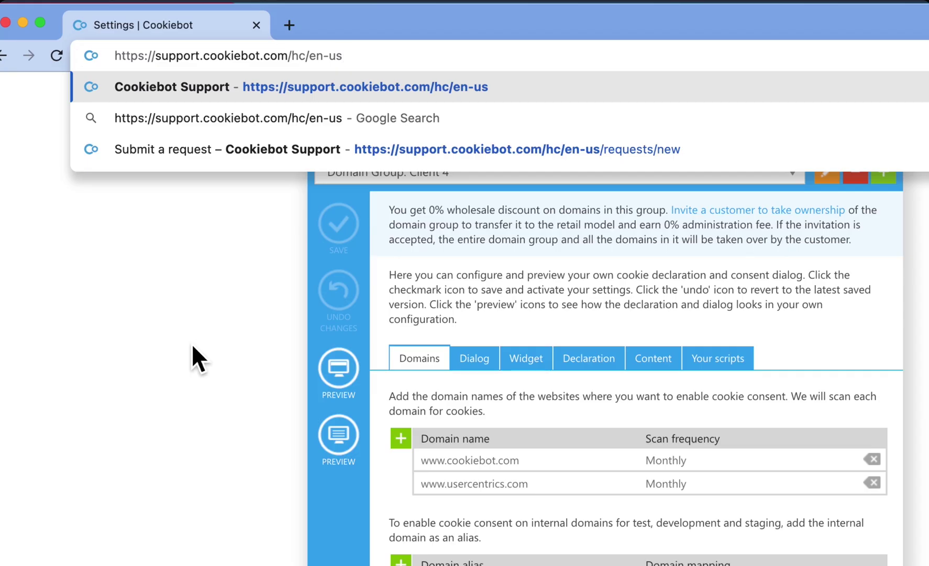
{"action": "key", "text": "Return"}
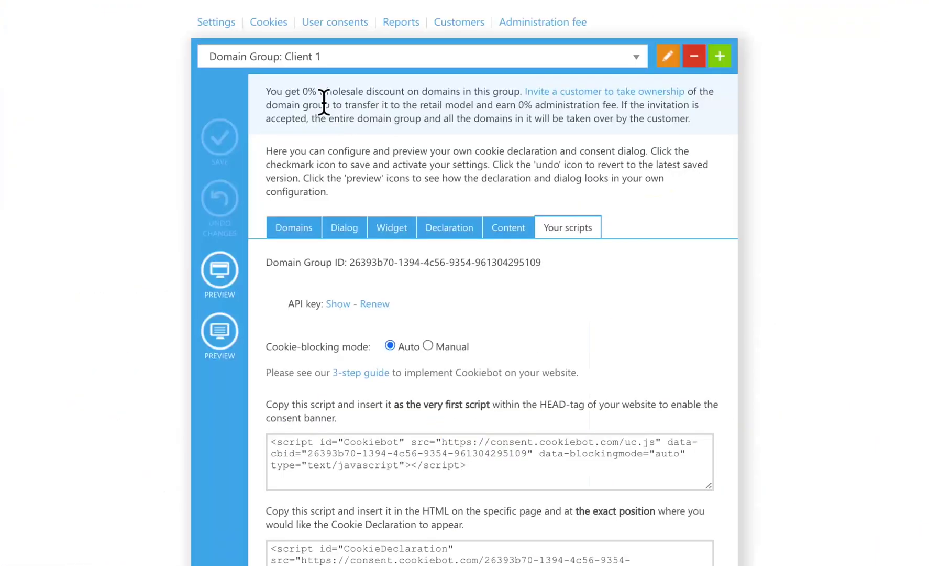
{"action": "left_click", "coordinate": [269, 22]}
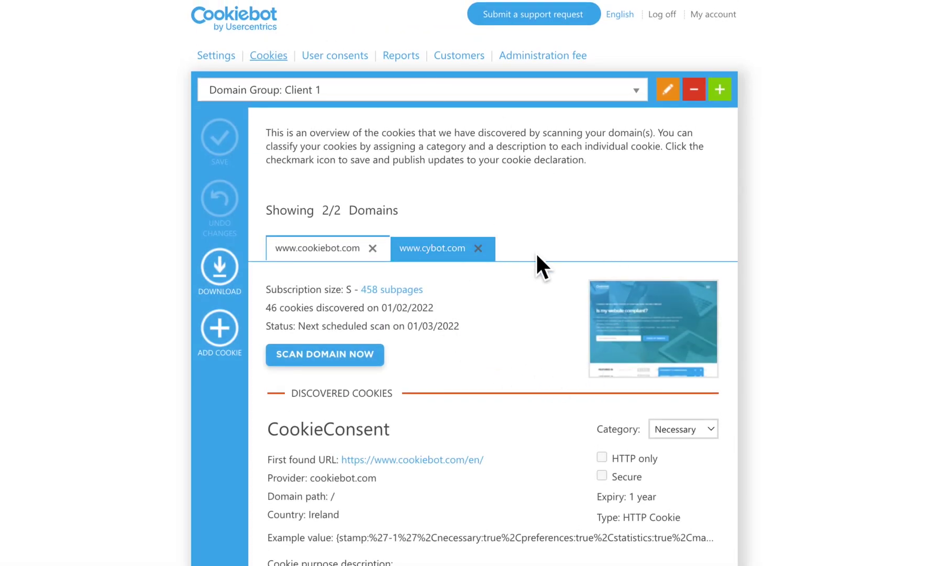
{"action": "scroll", "coordinate": [535, 252], "scroll_direction": "down", "scroll_amount": 7}
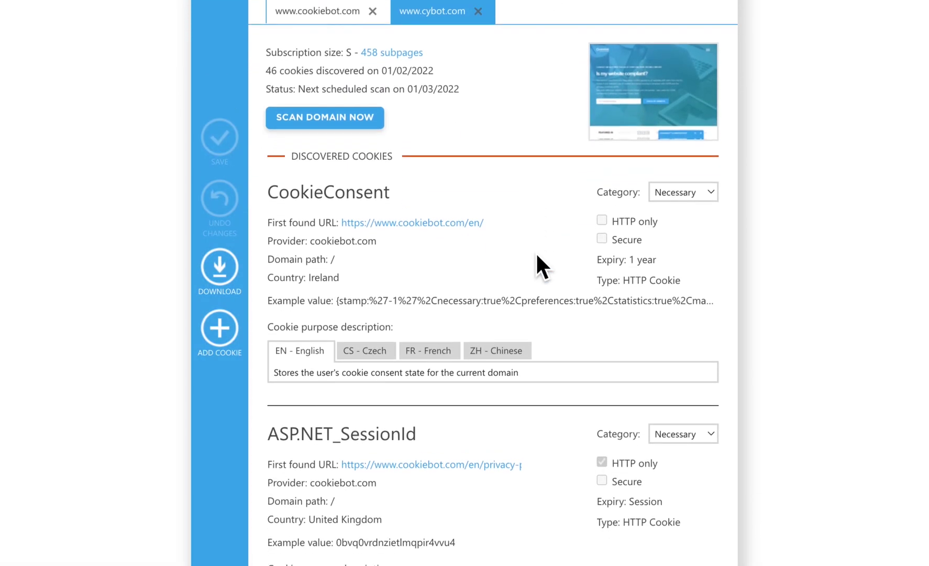
{"action": "scroll", "coordinate": [536, 252], "scroll_direction": "down", "scroll_amount": 1}
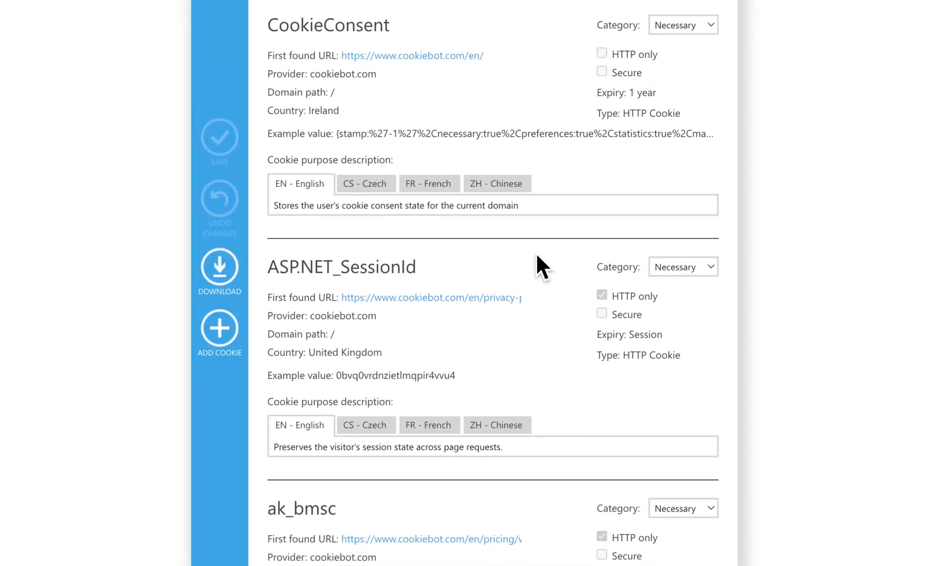
{"action": "left_click", "coordinate": [691, 261]}
{"action": "left_click", "coordinate": [690, 260]}
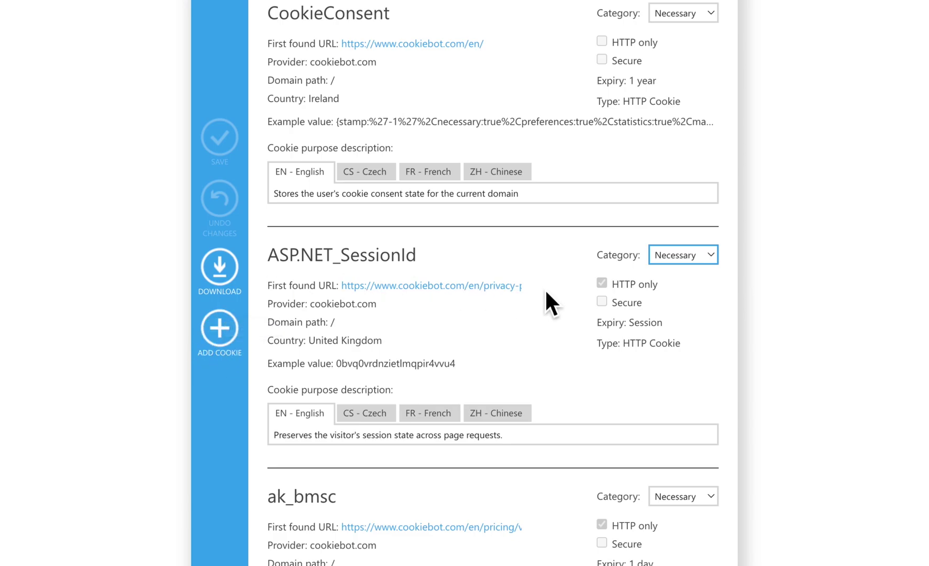
{"action": "scroll", "coordinate": [544, 289], "scroll_direction": "up", "scroll_amount": 8}
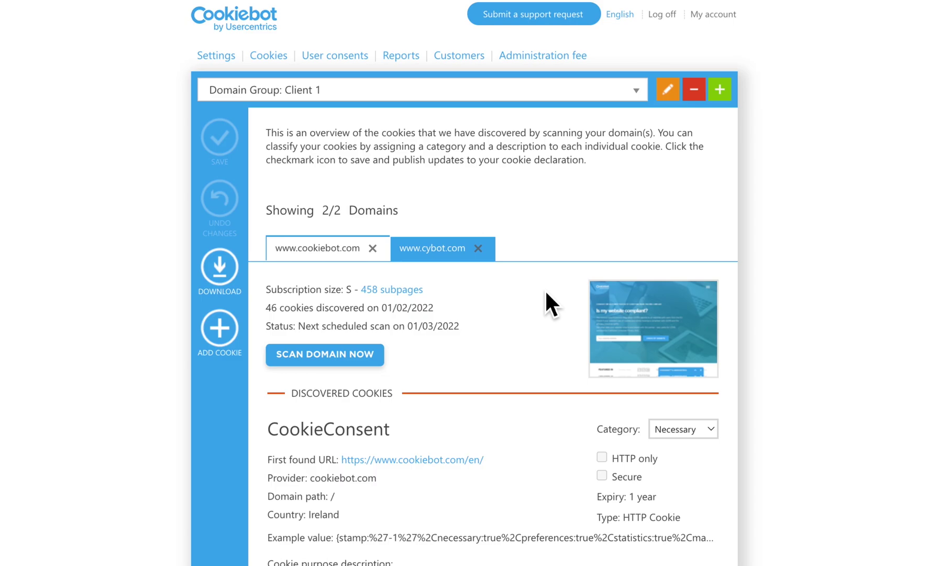
- Show the User consents chart: 11 opt-ins and 6 opt-outs, 27/02/2022–06/03/2022
{"action": "left_click", "coordinate": [337, 59]}
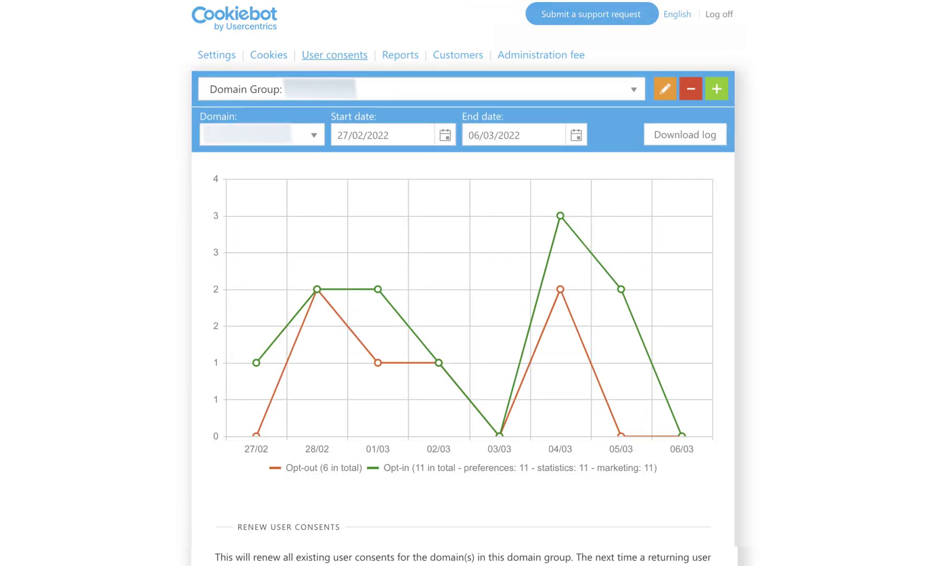